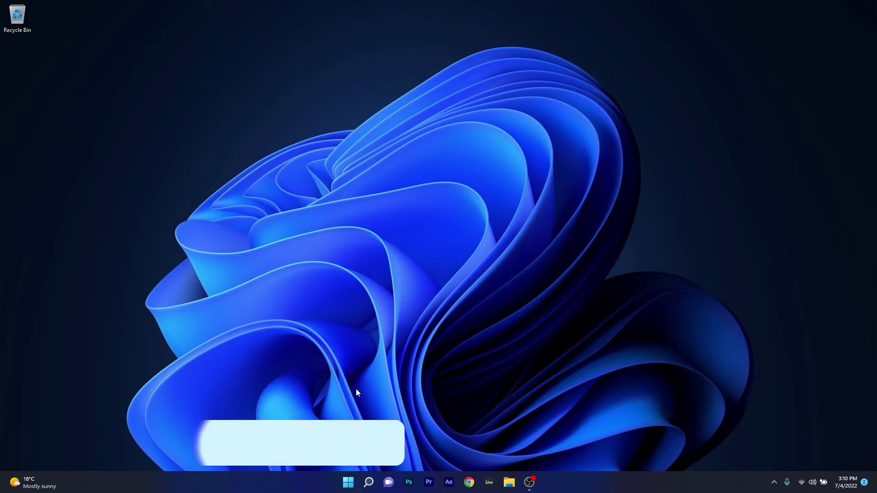
# - Run an update check on the Windows Update page and dismiss the KB5014668 cumulative update notice
pyautogui.click(348, 482)
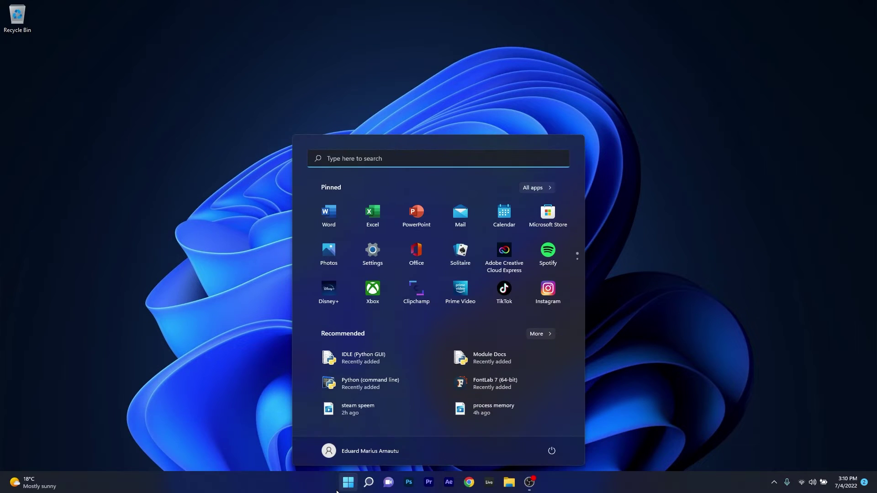
pyautogui.click(373, 250)
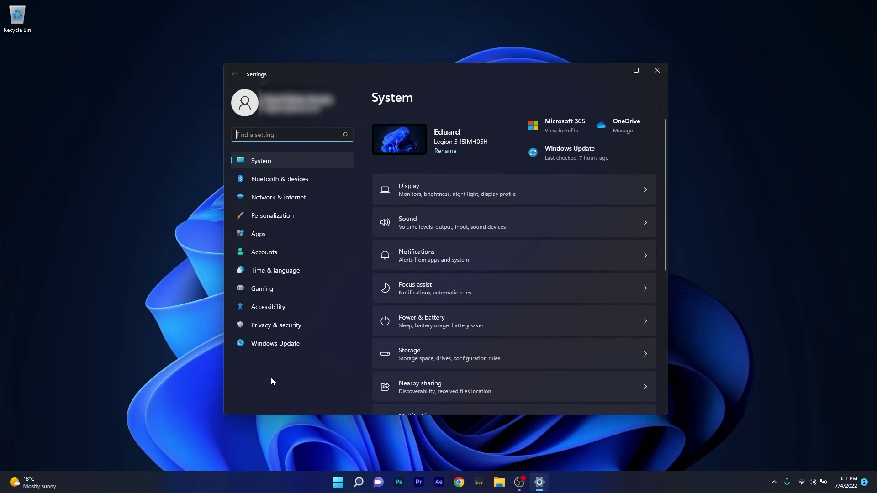
pyautogui.click(273, 345)
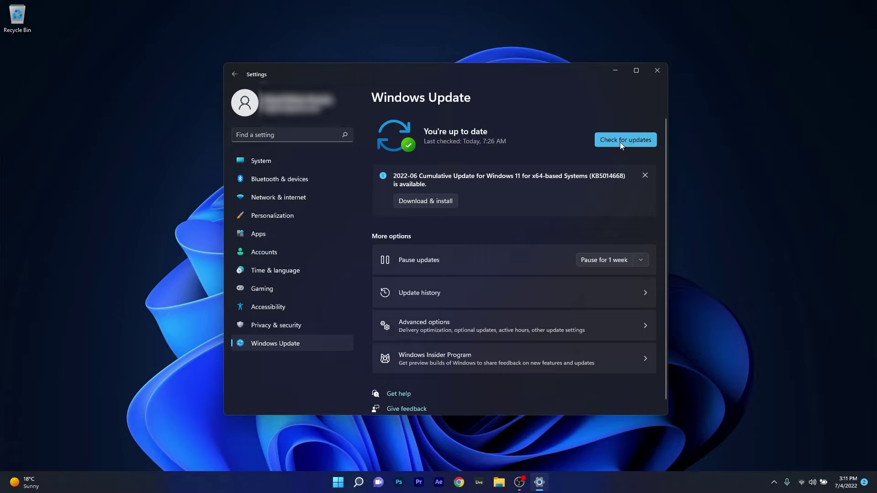
pyautogui.click(620, 141)
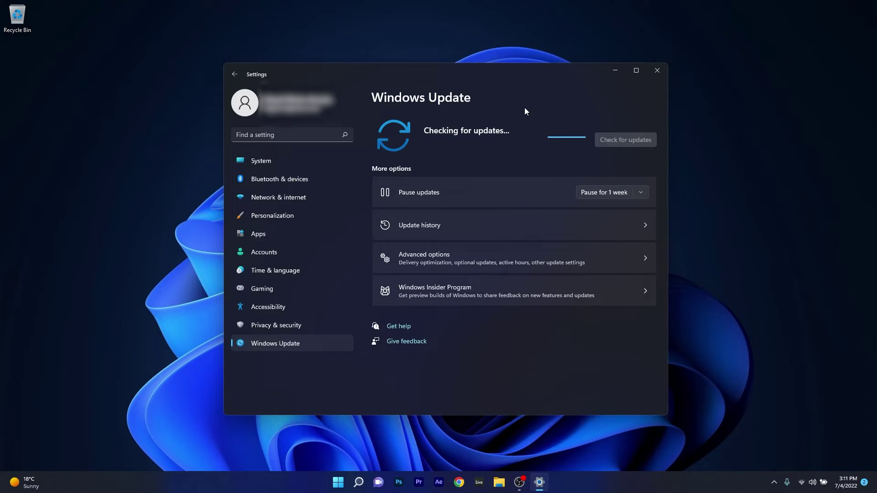
pyautogui.moveTo(519, 75); pyautogui.dragTo(540, 70)
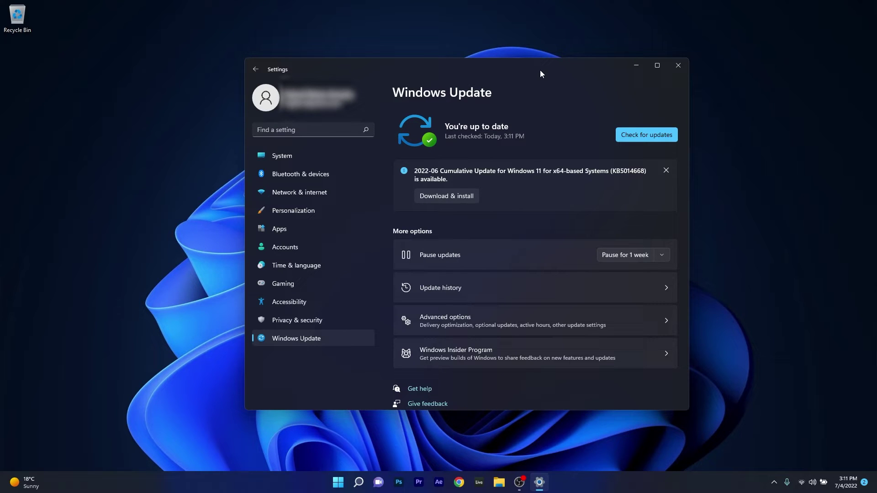
pyautogui.click(666, 171)
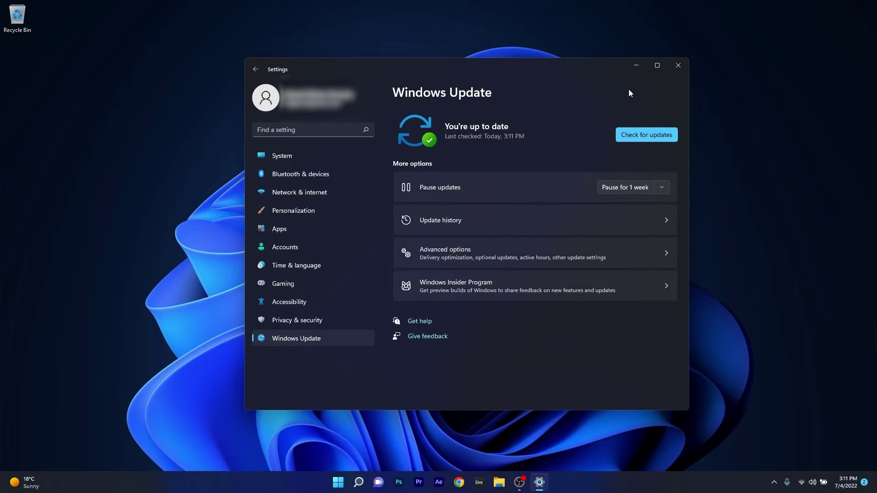
# - Reopen Settings and go to the Troubleshoot page under System
pyautogui.click(679, 65)
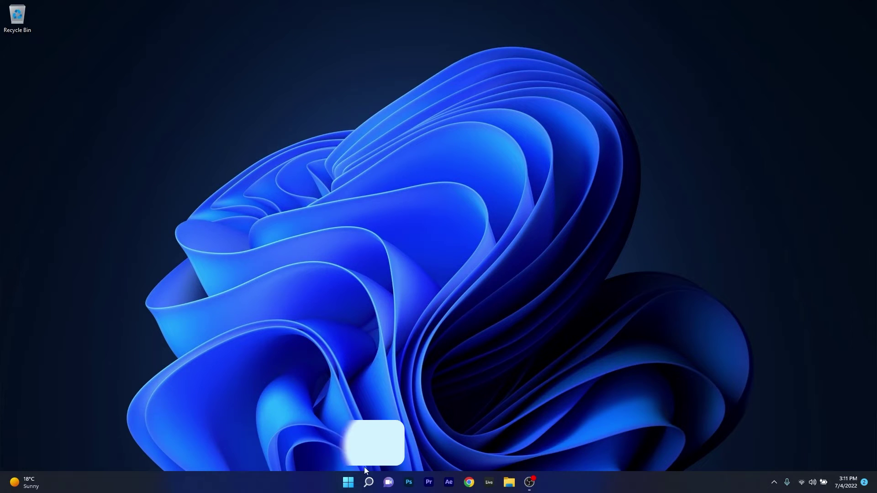
pyautogui.click(348, 482)
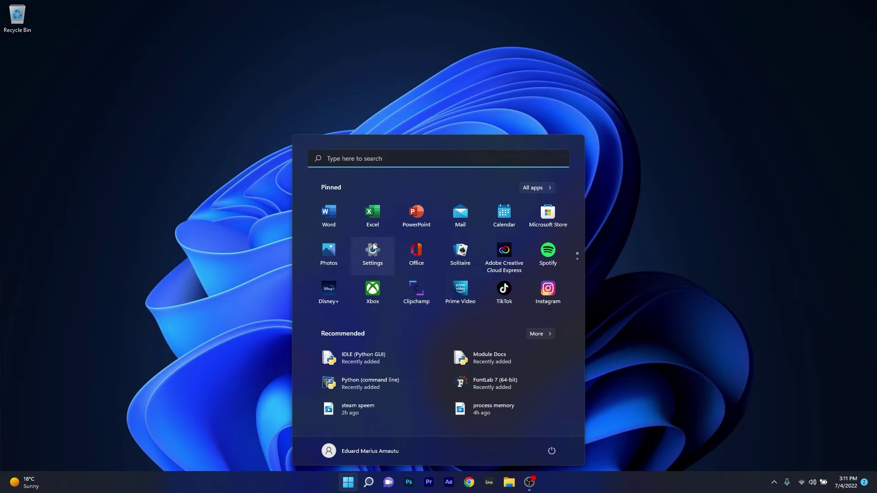
pyautogui.click(372, 245)
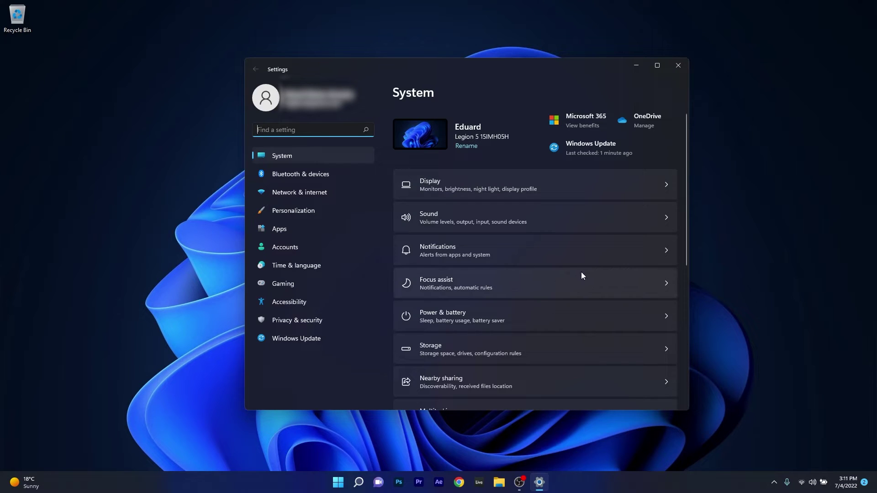
pyautogui.scroll(-5, 581, 276)
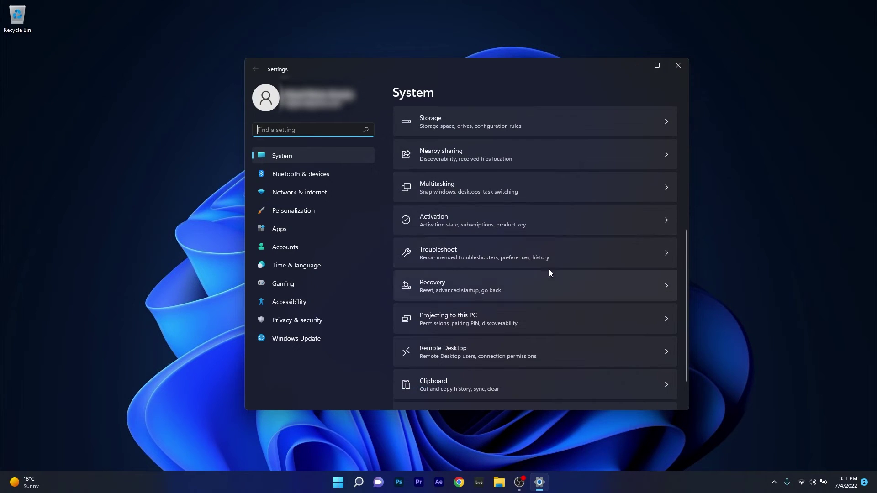
pyautogui.click(562, 252)
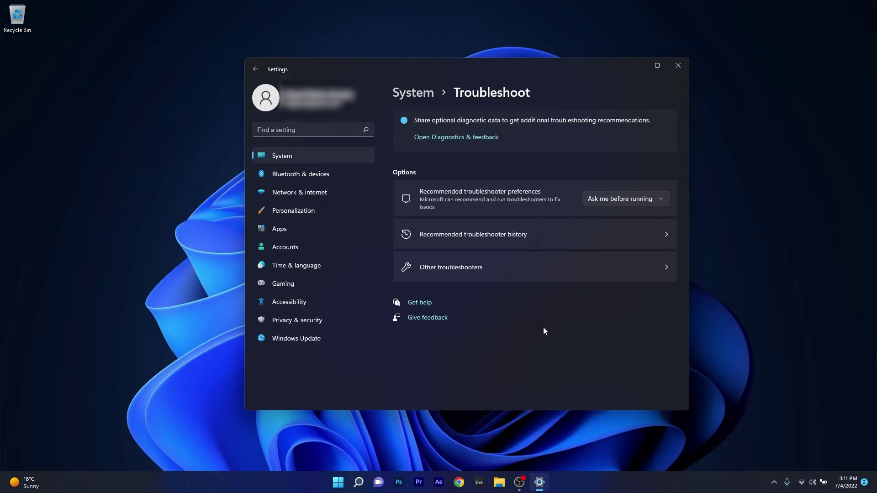
# - Run the Power troubleshooter from Other troubleshooters, close it without the fix, and exit Settings
pyautogui.click(544, 276)
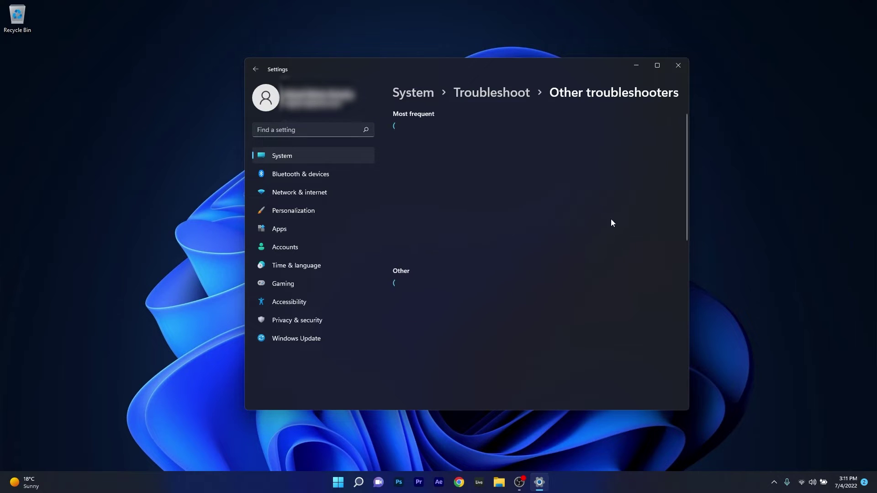
pyautogui.moveTo(686, 162); pyautogui.dragTo(684, 242)
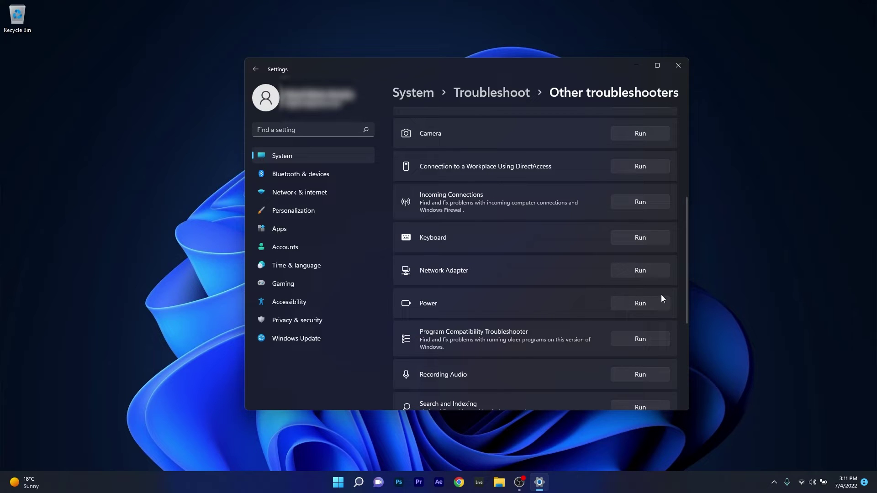
pyautogui.click(631, 304)
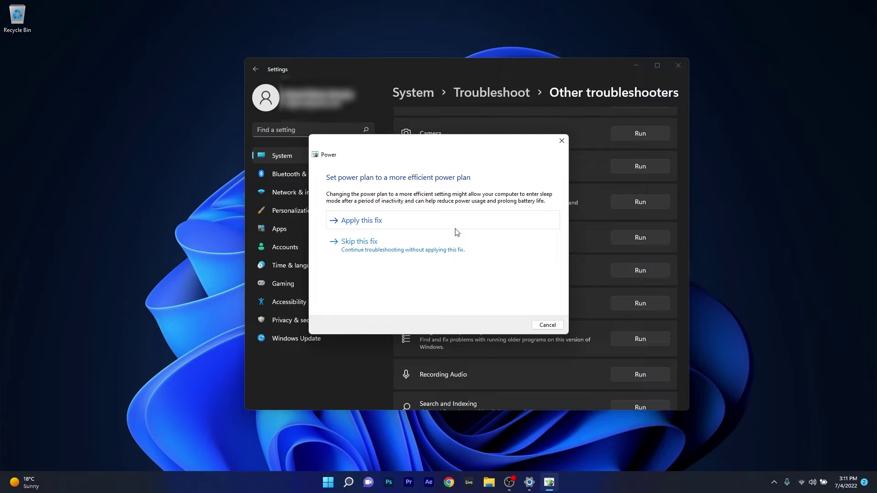
pyautogui.click(561, 141)
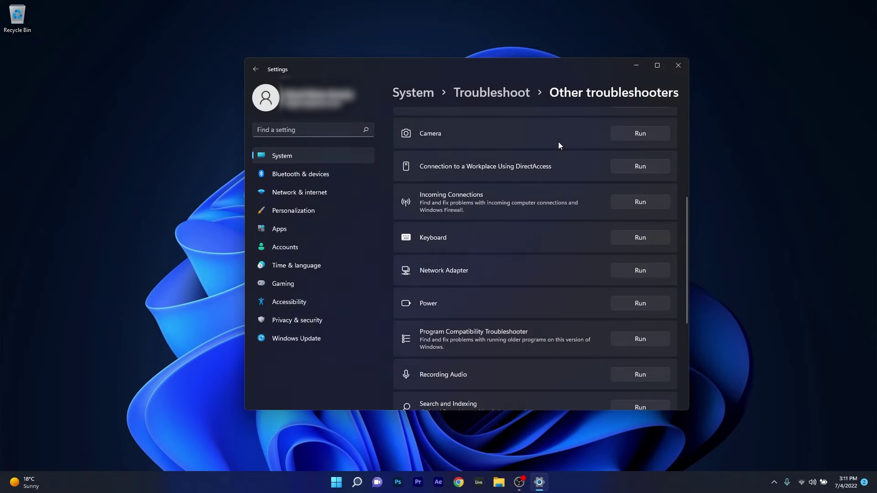
pyautogui.click(678, 65)
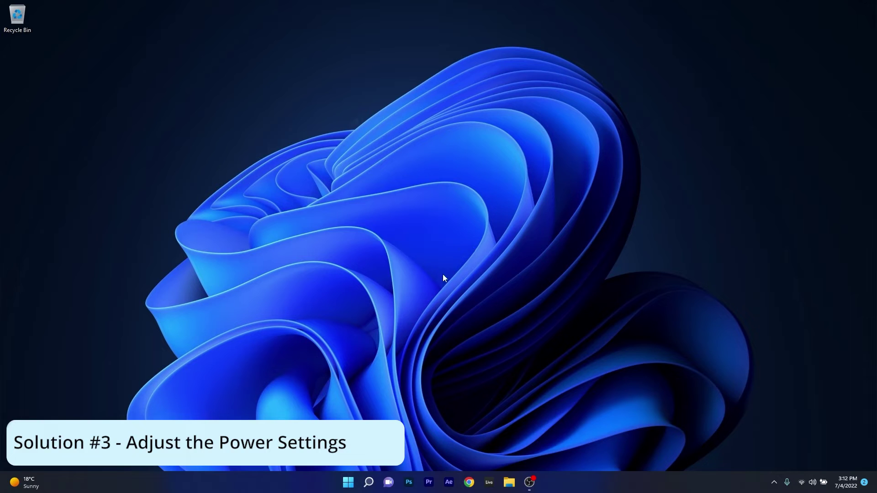
# - Open 'Edit power plan' and set computer sleep to Never on battery and plugged in
pyautogui.click(349, 483)
pyautogui.write('edit power plan')
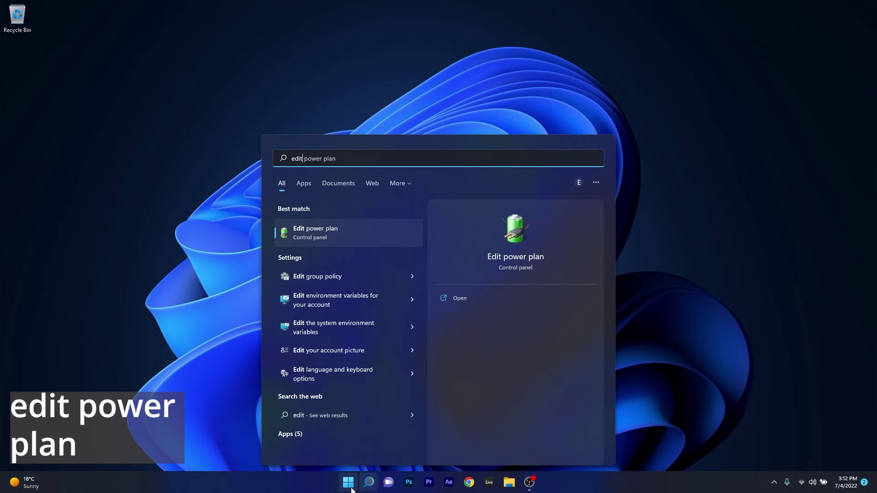
pyautogui.write('power')
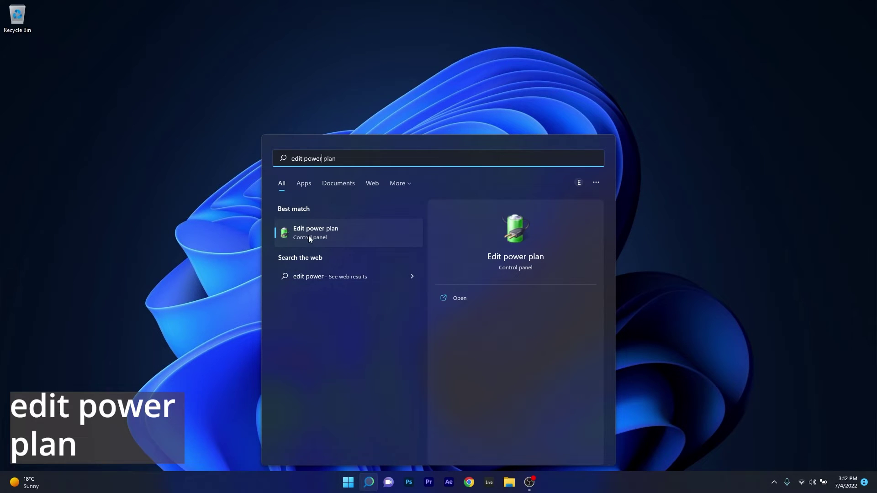
pyautogui.click(308, 236)
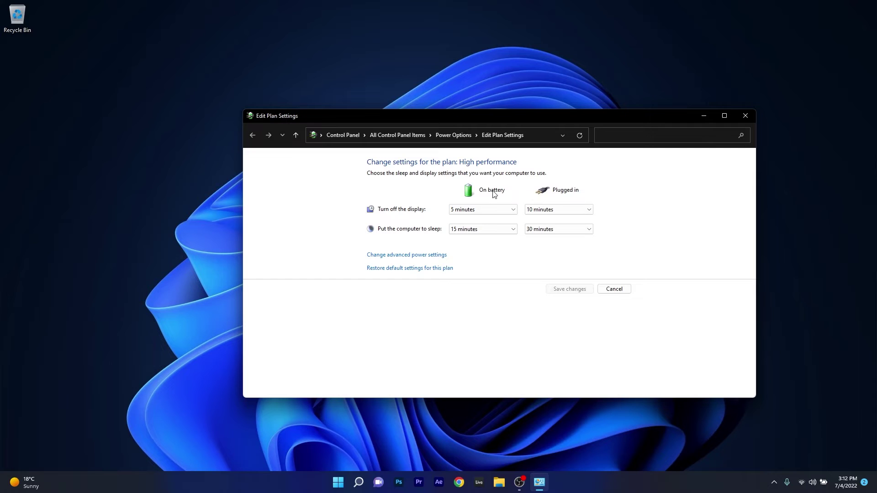
pyautogui.click(494, 228)
pyautogui.click(471, 341)
pyautogui.click(548, 228)
pyautogui.click(541, 342)
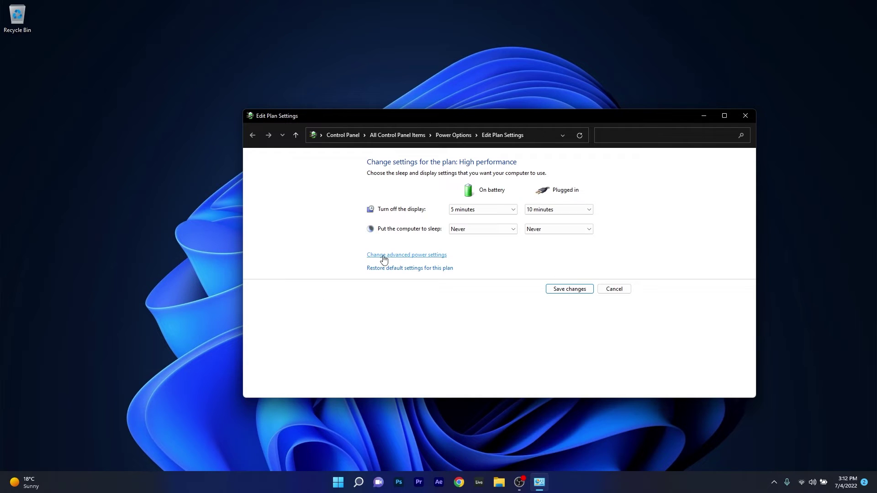
# - Review the Hard disk 'Turn off hard disk after' advanced setting, confirm with OK, and close the plan editor
pyautogui.click(408, 256)
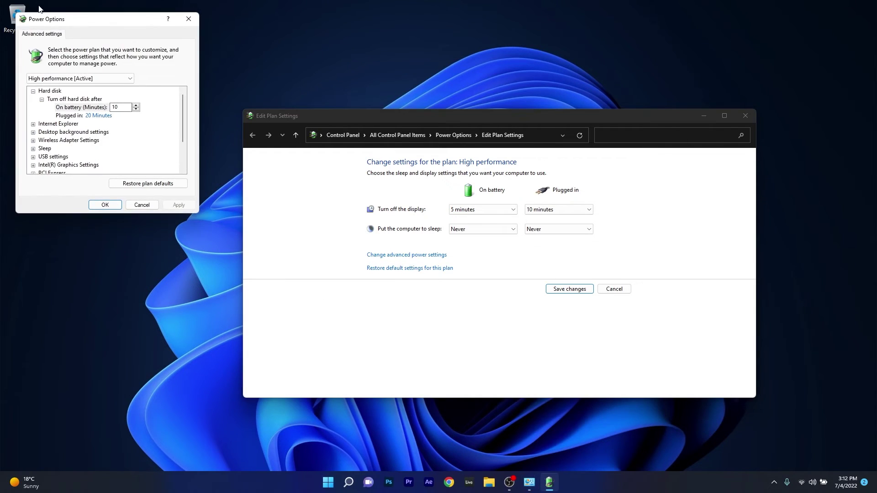
pyautogui.moveTo(80, 17); pyautogui.dragTo(469, 163)
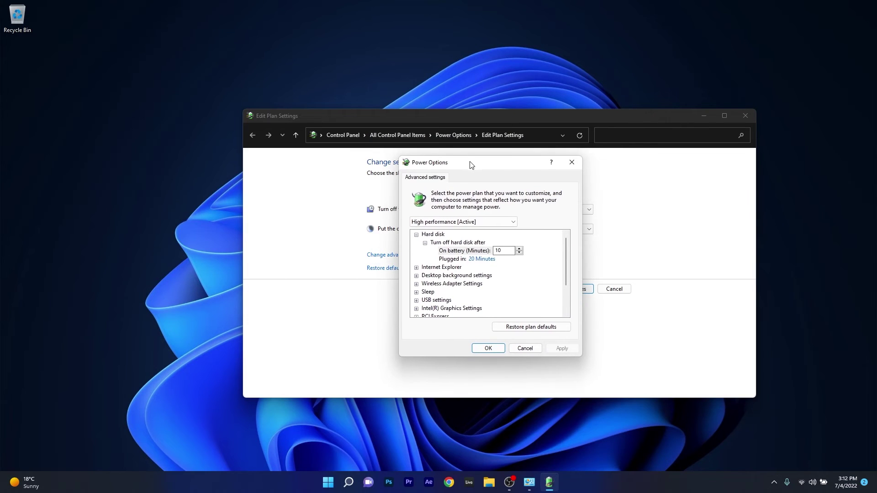
pyautogui.click(431, 236)
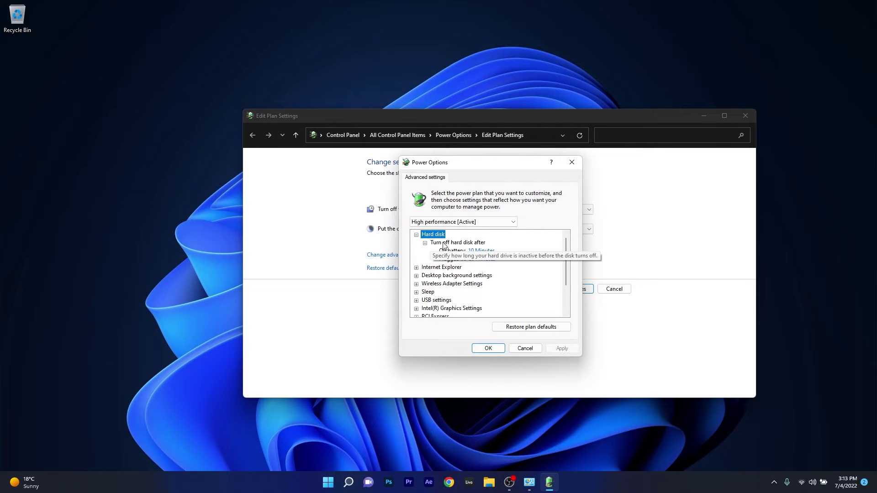
pyautogui.click(474, 243)
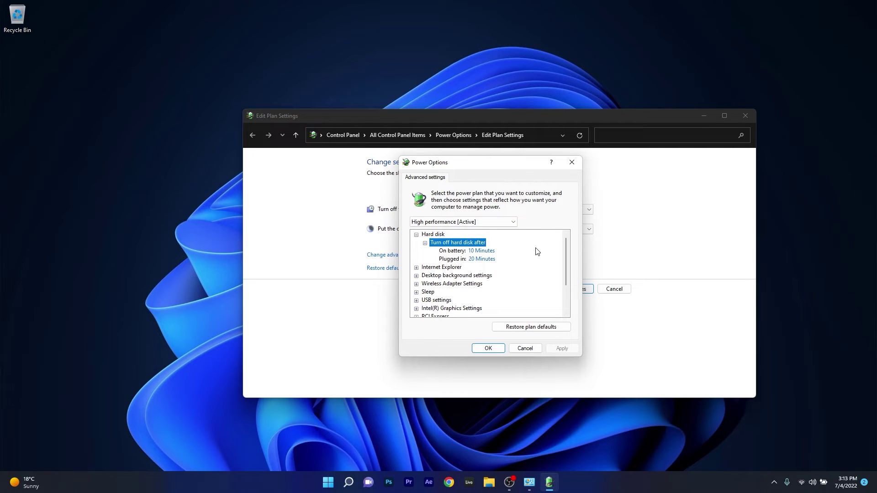
pyautogui.click(486, 349)
pyautogui.click(749, 117)
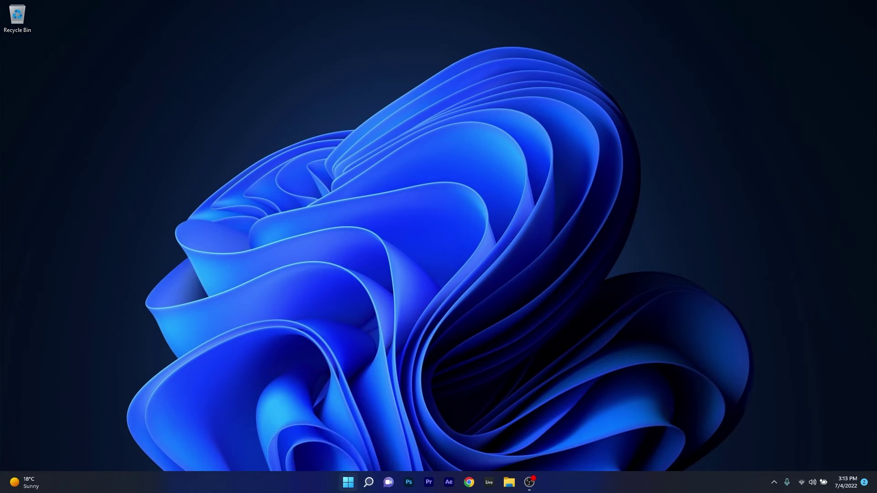
# - Find the power plan options via 'choose', uncheck fast startup in power button settings, and save
pyautogui.click(348, 482)
pyautogui.write('choose a power plan')
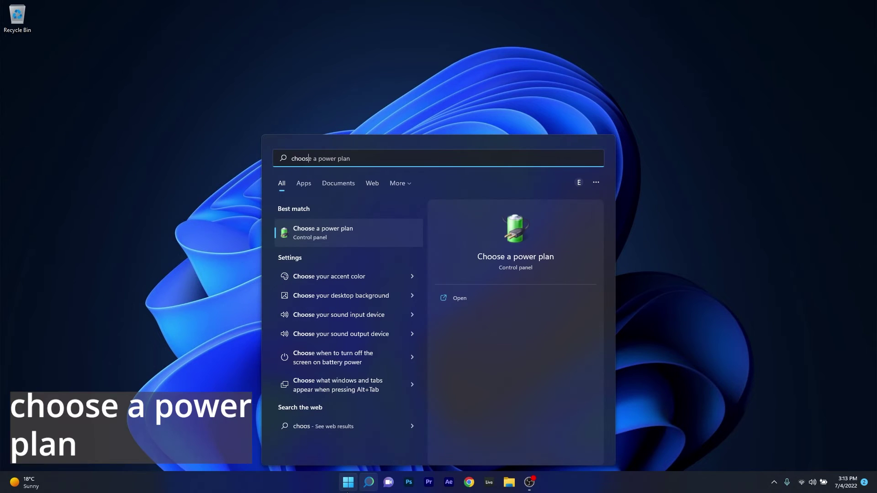
pyautogui.click(347, 233)
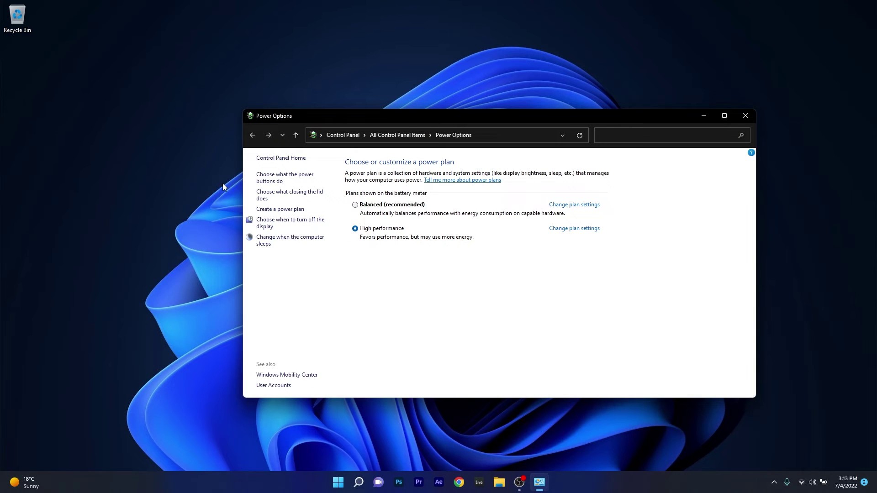
pyautogui.click(297, 179)
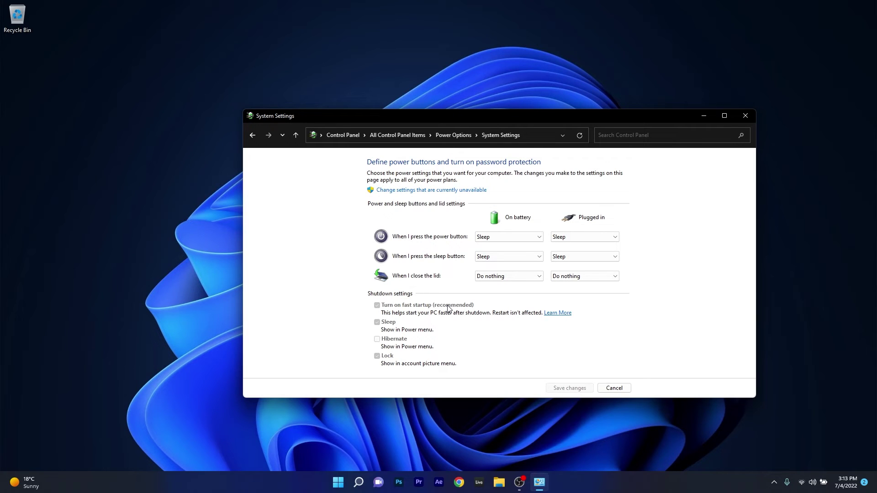
pyautogui.click(429, 190)
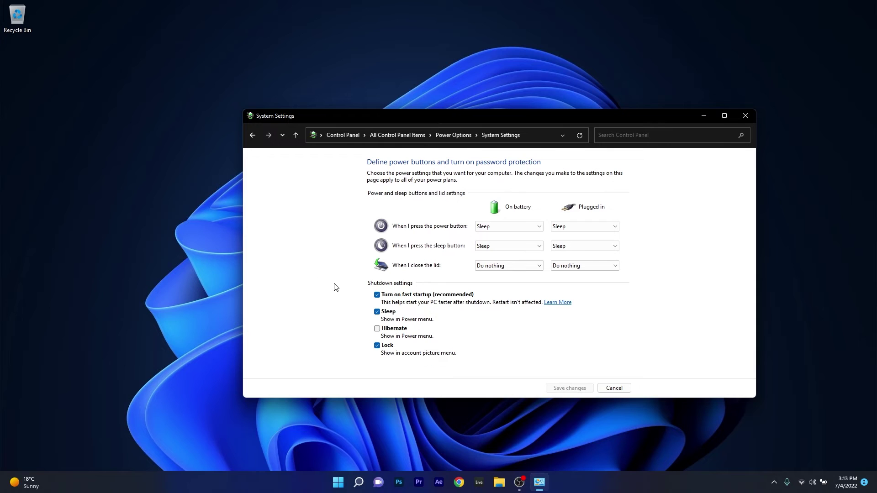
pyautogui.click(376, 295)
pyautogui.click(581, 392)
pyautogui.click(740, 118)
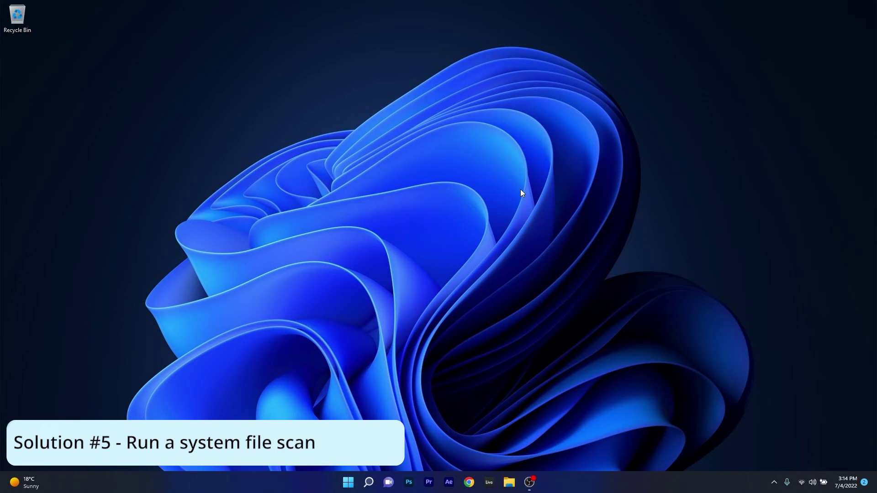
pyautogui.click(347, 482)
pyautogui.click(346, 481)
pyautogui.click(345, 481)
pyautogui.write('cmd')
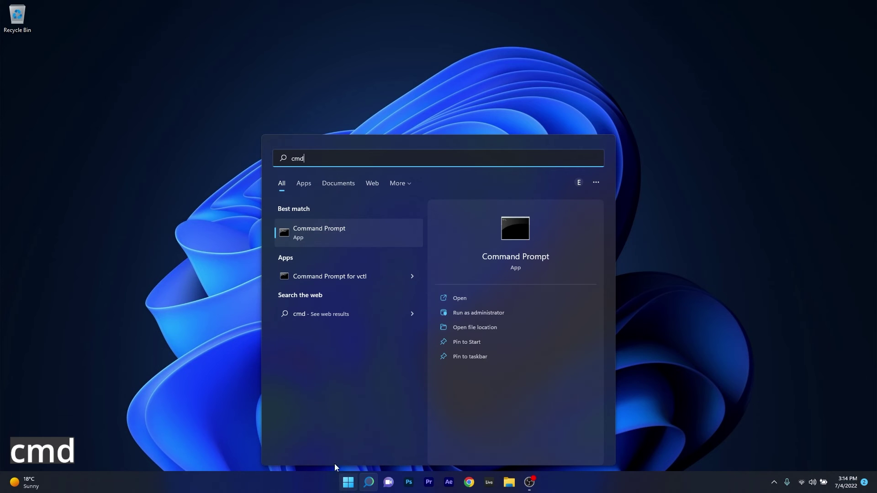
pyautogui.rightClick(387, 235)
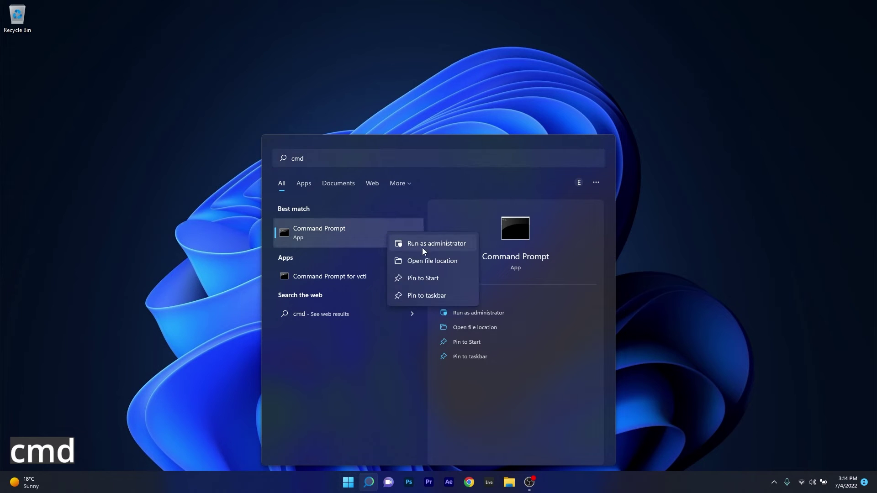
pyautogui.click(448, 242)
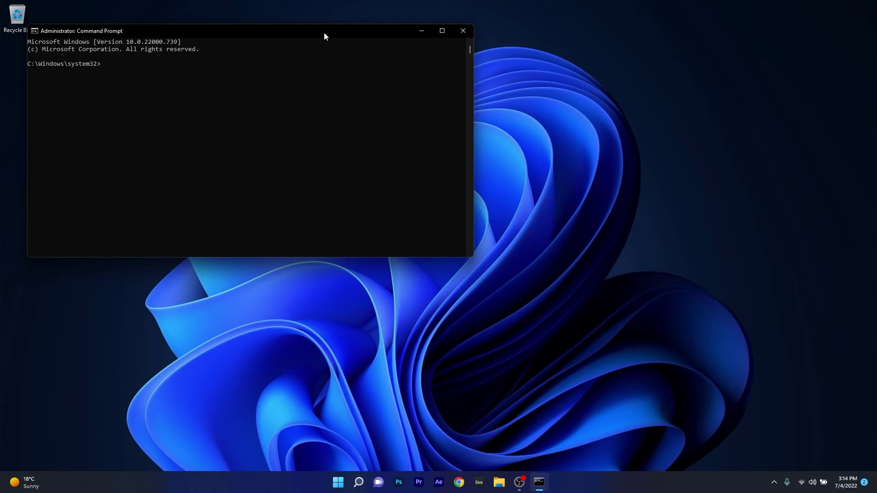
pyautogui.moveTo(324, 32); pyautogui.dragTo(484, 95)
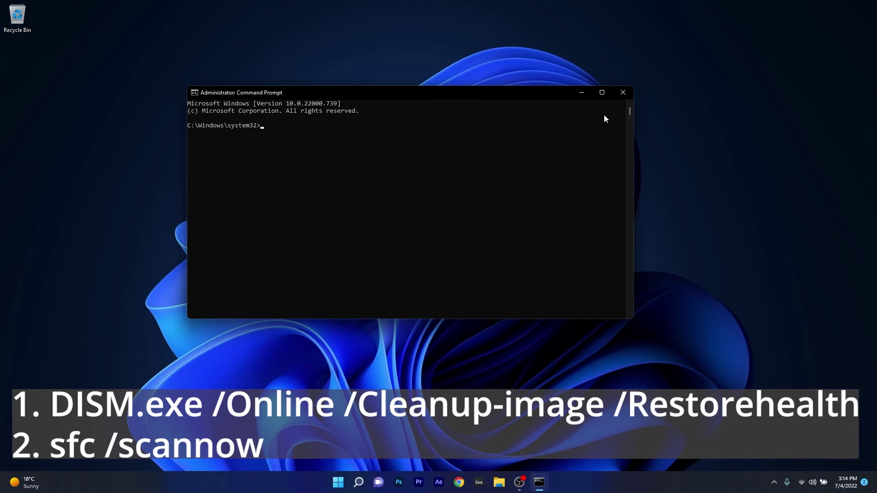
pyautogui.click(624, 95)
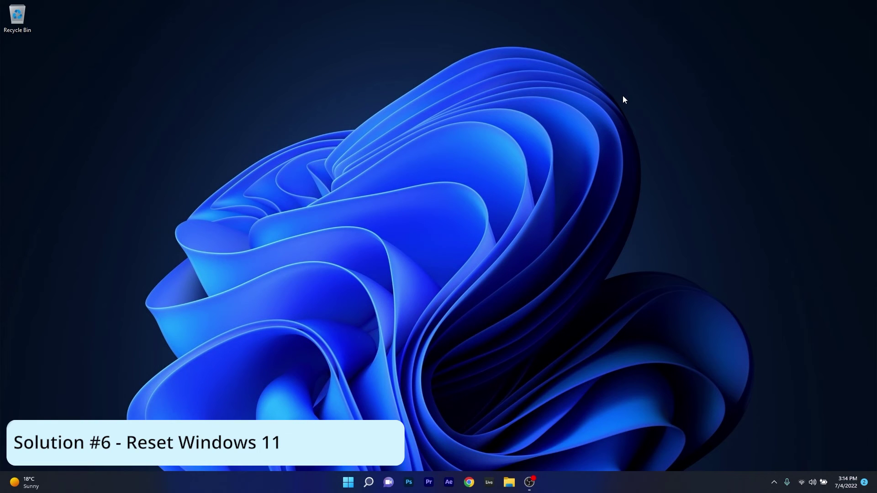
pyautogui.click(348, 482)
pyautogui.click(373, 250)
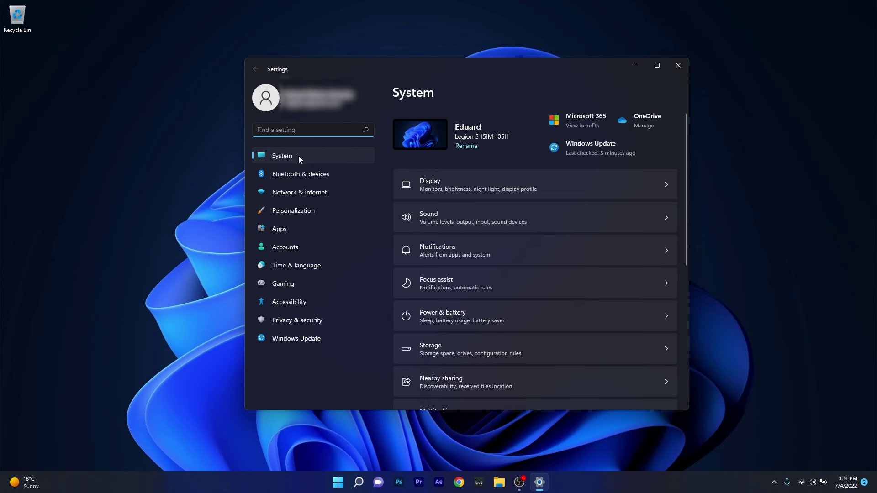
pyautogui.scroll(-5, 624, 231)
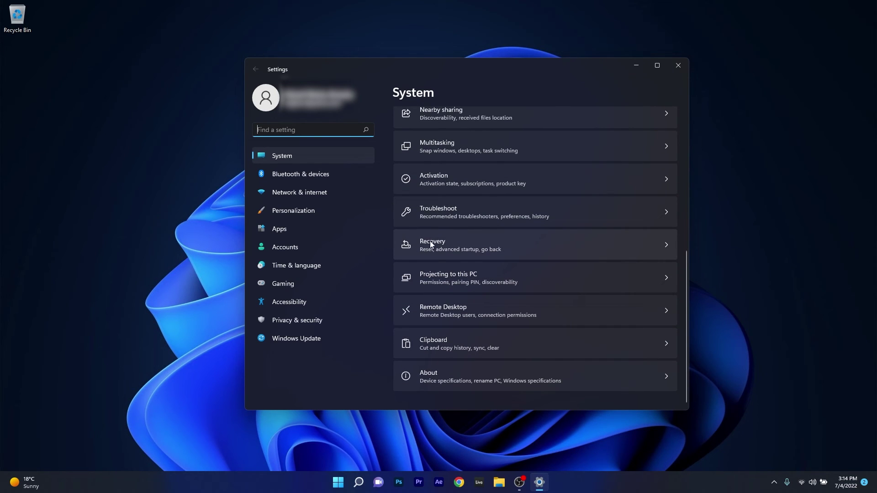
pyautogui.click(604, 247)
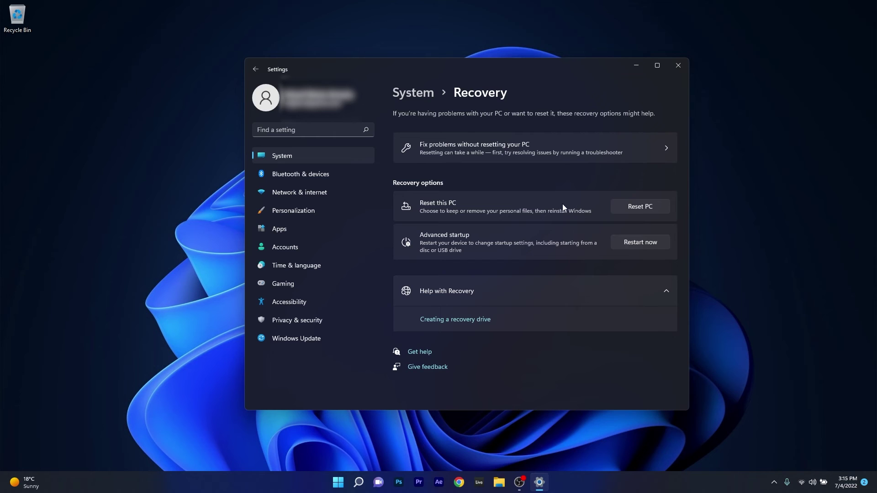
pyautogui.click(641, 210)
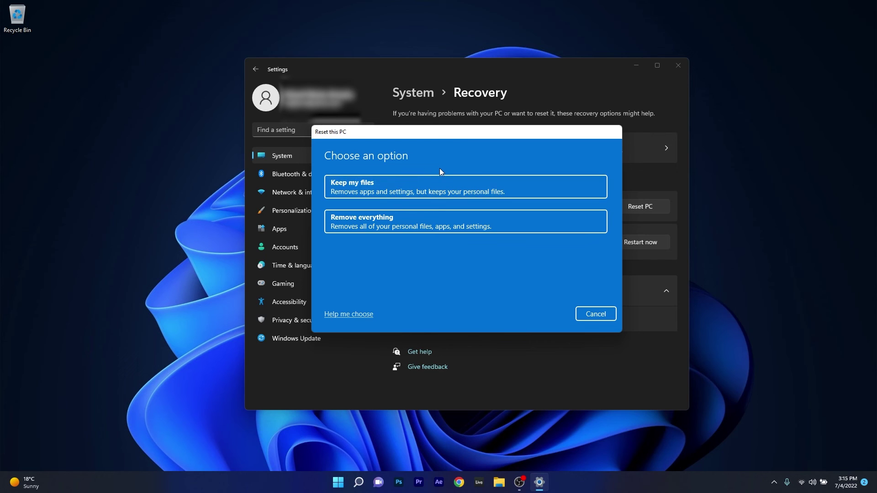
pyautogui.click(455, 183)
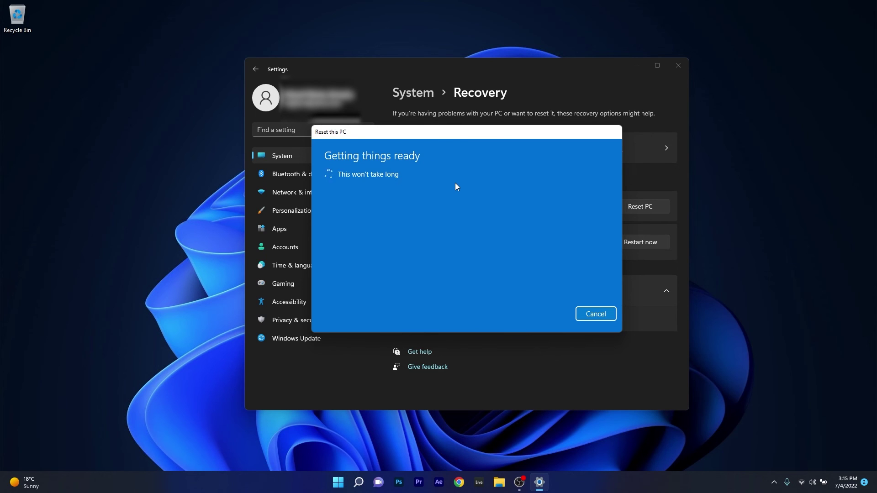
pyautogui.click(585, 314)
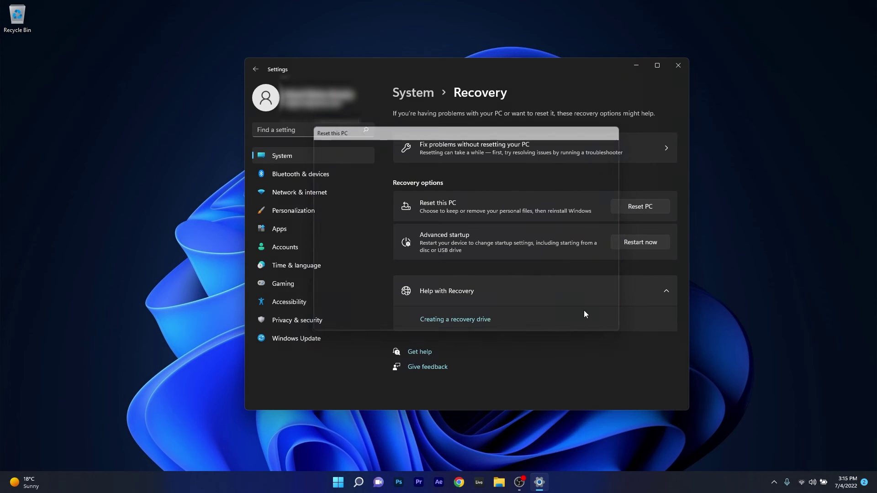
pyautogui.click(677, 67)
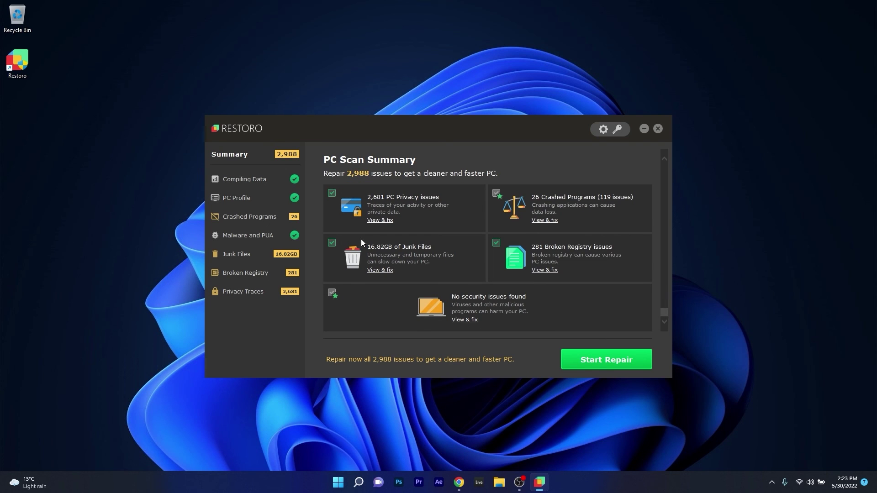
# - Return to the top of the PC Scan Summary and show the PC Profile's CPU and mainboard details
pyautogui.scroll(1, 361, 336)
pyautogui.scroll(4, 373, 311)
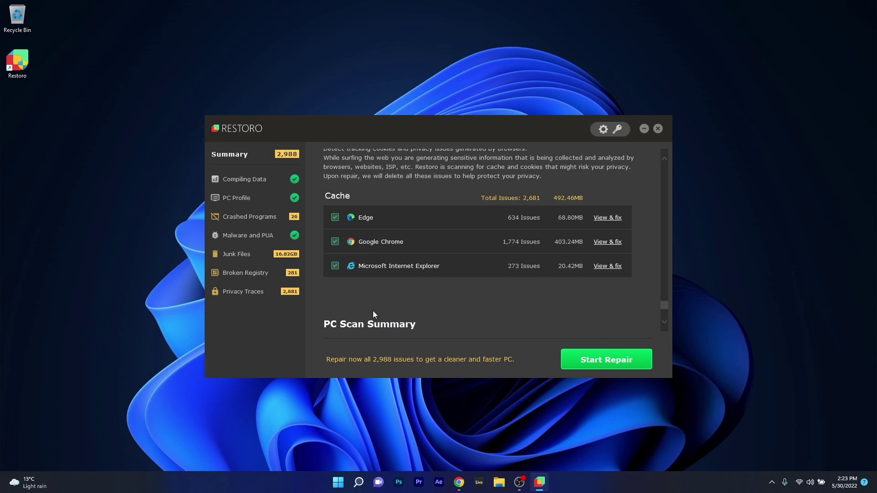
pyautogui.moveTo(664, 313); pyautogui.dragTo(666, 162)
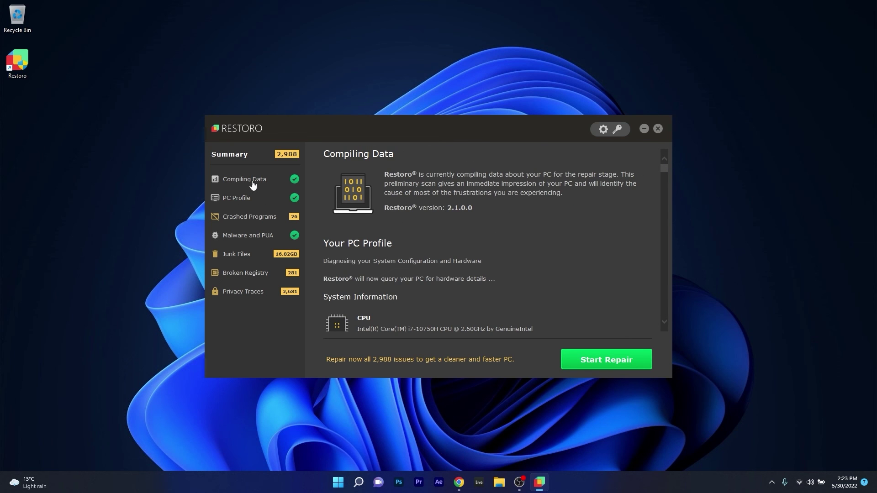
pyautogui.click(245, 204)
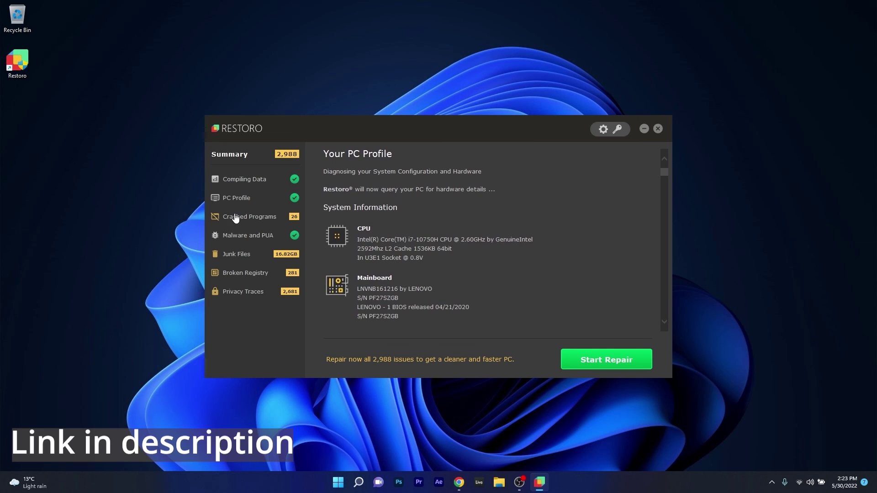
pyautogui.click(237, 221)
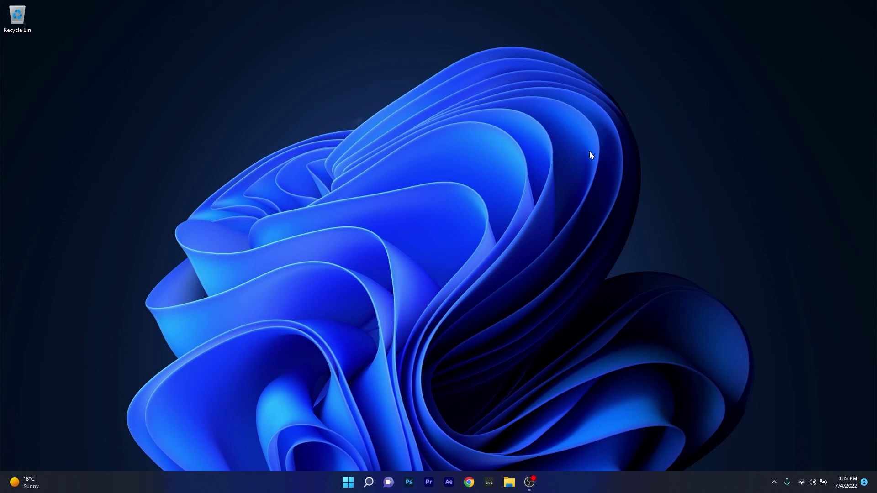